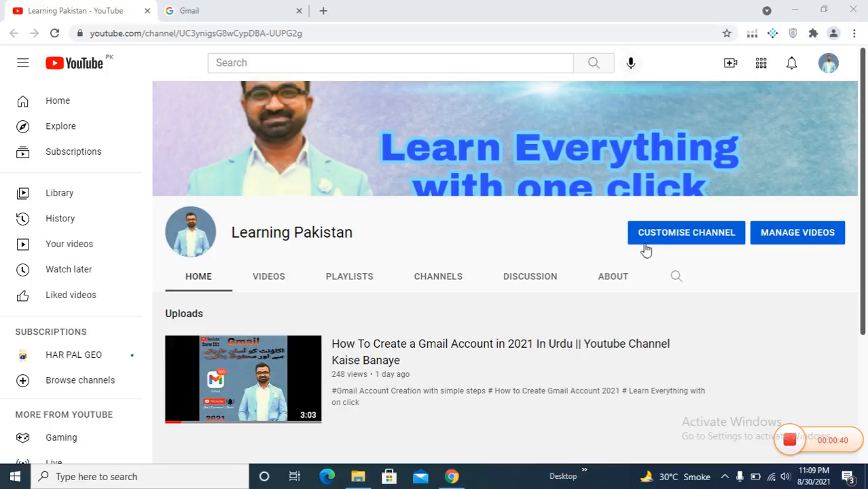
# - In the second tab, replace the Google sign-in page by going to youtube
pyautogui.click(174, 9)
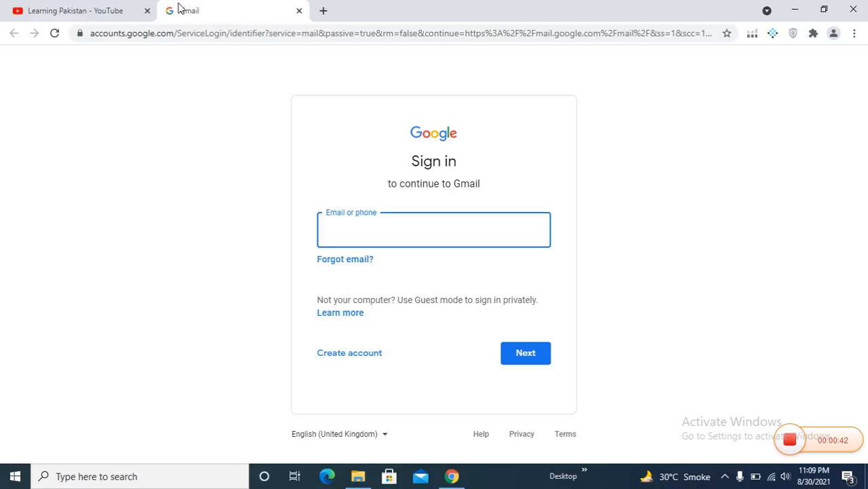
pyautogui.click(211, 35)
pyautogui.write('you')
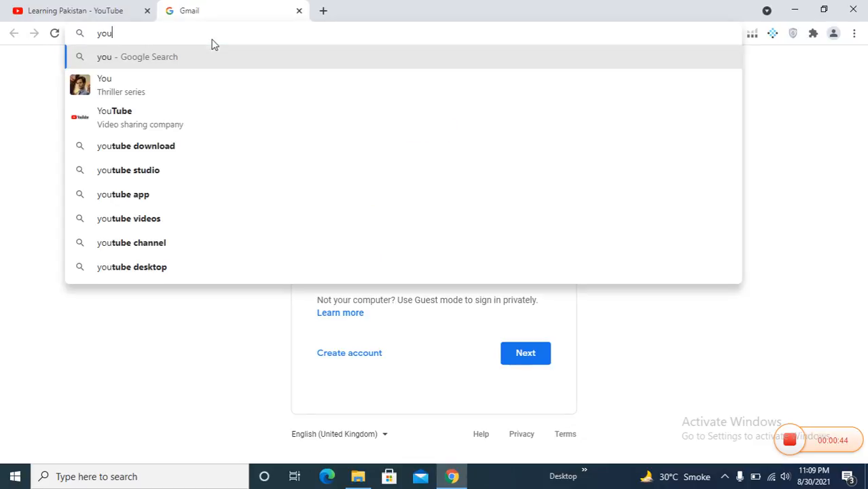
pyautogui.write('tube')
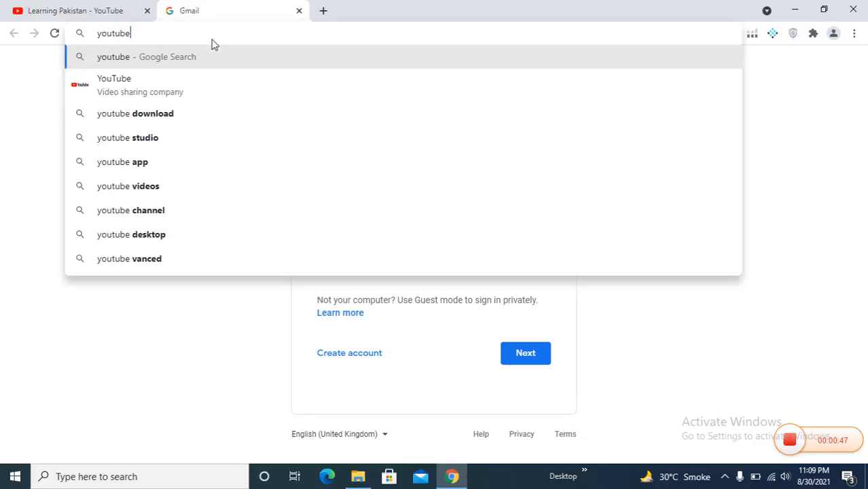
pyautogui.press('Return')
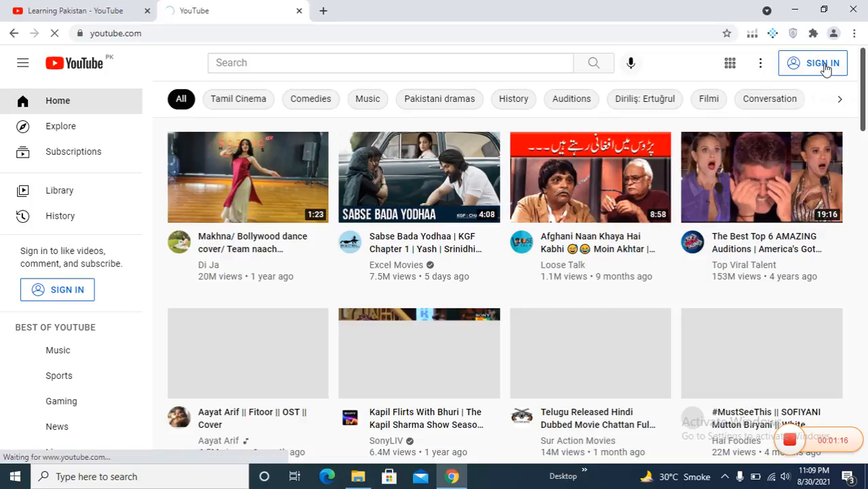
# - Sign in to YouTube with the account's e-mail and password, then confirm its recovery details
pyautogui.click(823, 64)
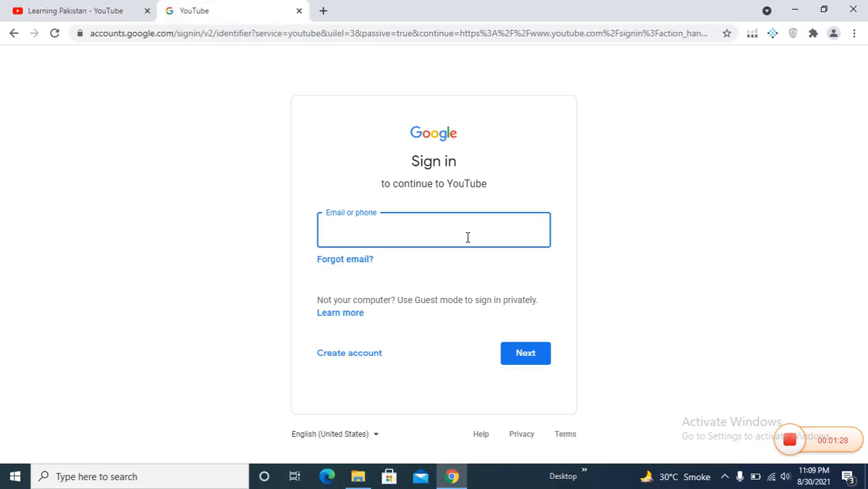
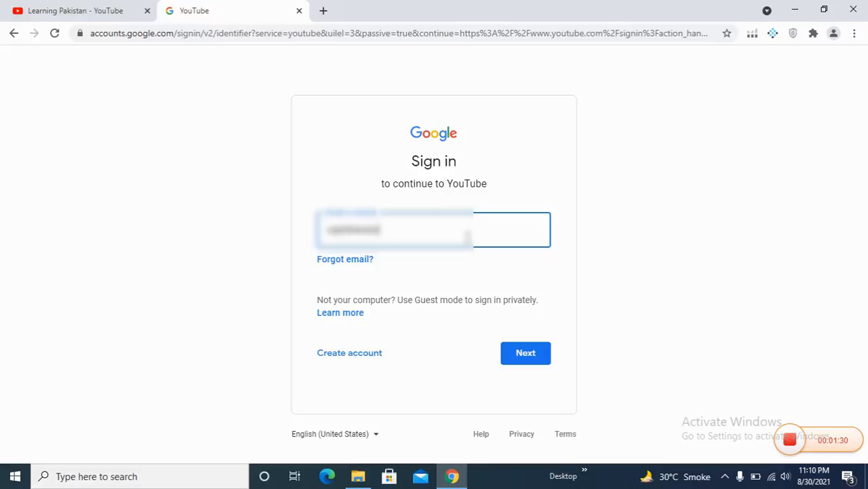
pyautogui.press('Return')
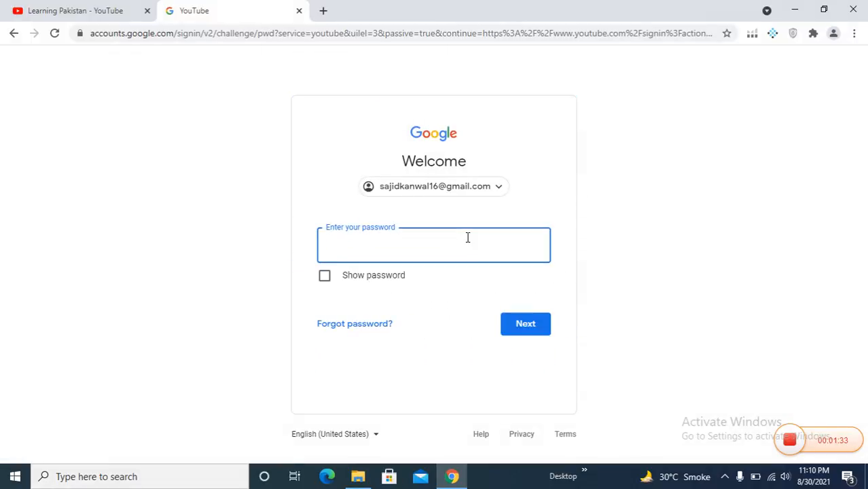
pyautogui.write('s•••••••••')
pyautogui.press('Return')
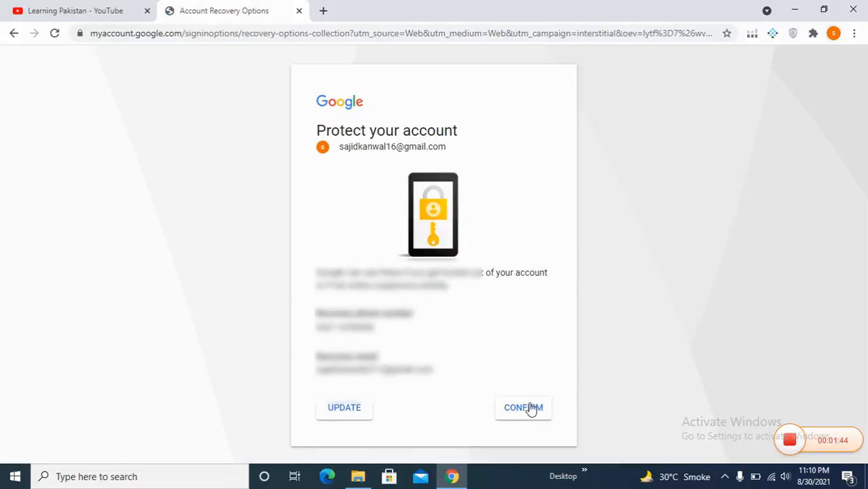
pyautogui.click(527, 411)
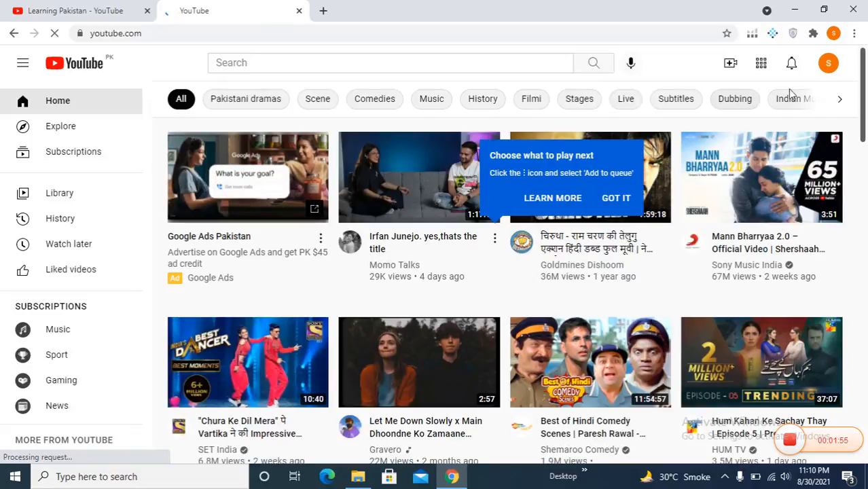
# - Start creating a new channel from the avatar menu, dismissing the browser's notification prompt
pyautogui.click(828, 64)
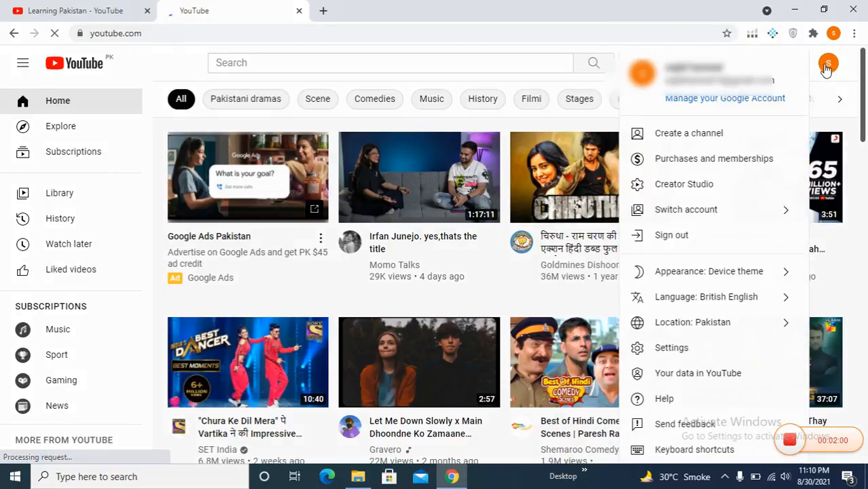
pyautogui.click(712, 138)
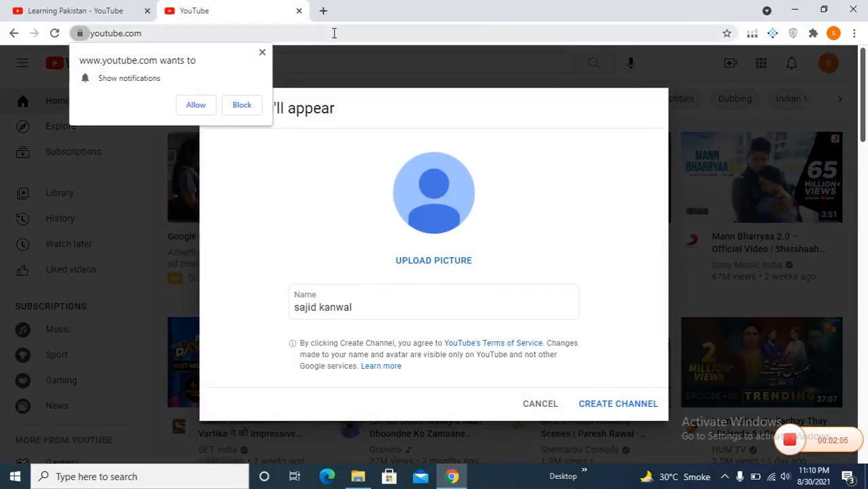
pyautogui.click(262, 52)
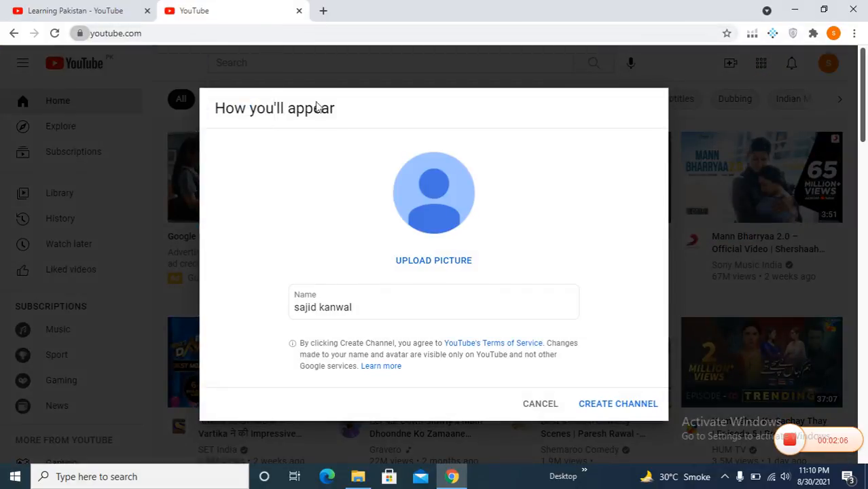
# - Replace the default channel name with 'Best Kitchen' and create the channel
pyautogui.click(403, 303)
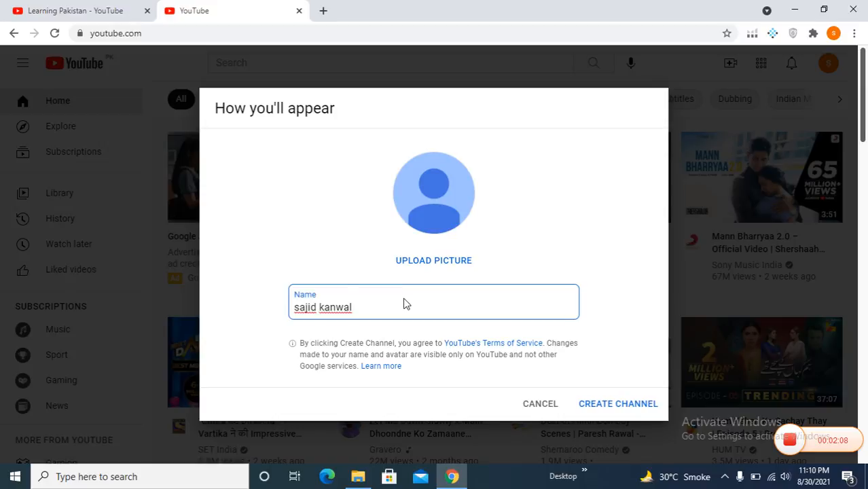
pyautogui.press('BackSpace')
pyautogui.press('BackSpace')
pyautogui.press('BackSpace')
pyautogui.press('BackSpace')
pyautogui.press('BackSpace')
pyautogui.press('BackSpace')
pyautogui.press('BackSpace')
pyautogui.press('BackSpace')
pyautogui.press('BackSpace')
pyautogui.press('BackSpace')
pyautogui.press('BackSpace')
pyautogui.press('BackSpace')
pyautogui.write('Best')
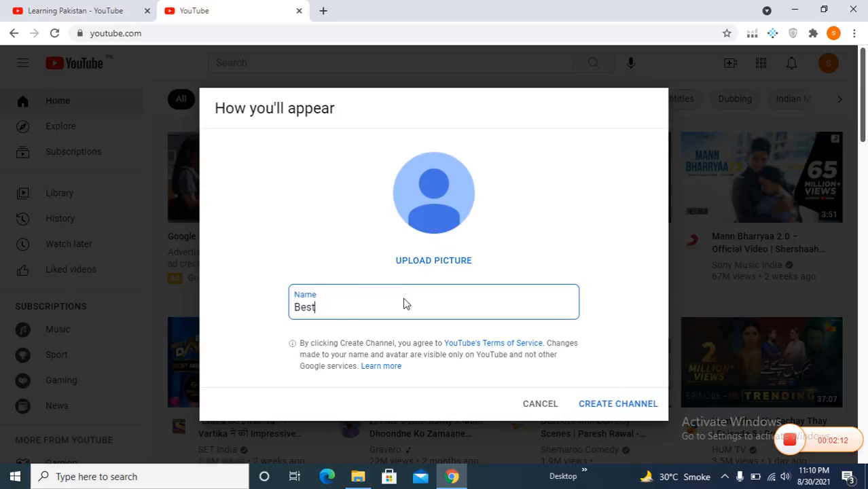
pyautogui.write(' Kitchen')
pyautogui.click(633, 408)
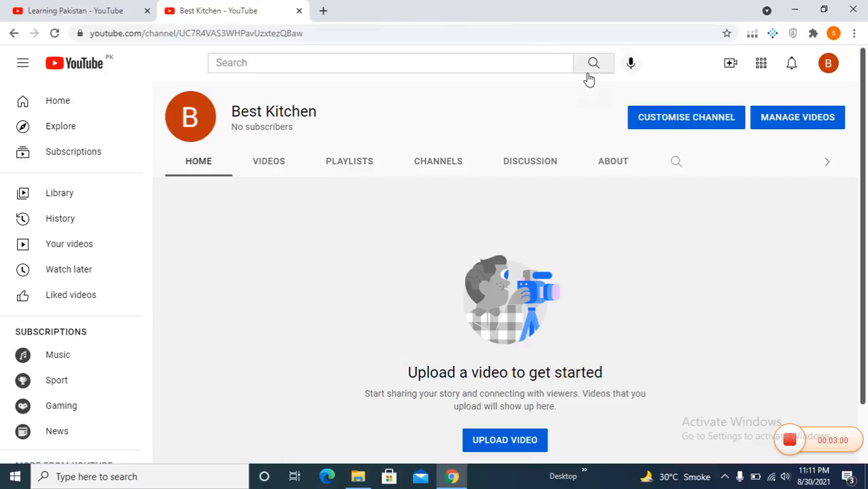
pyautogui.click(693, 117)
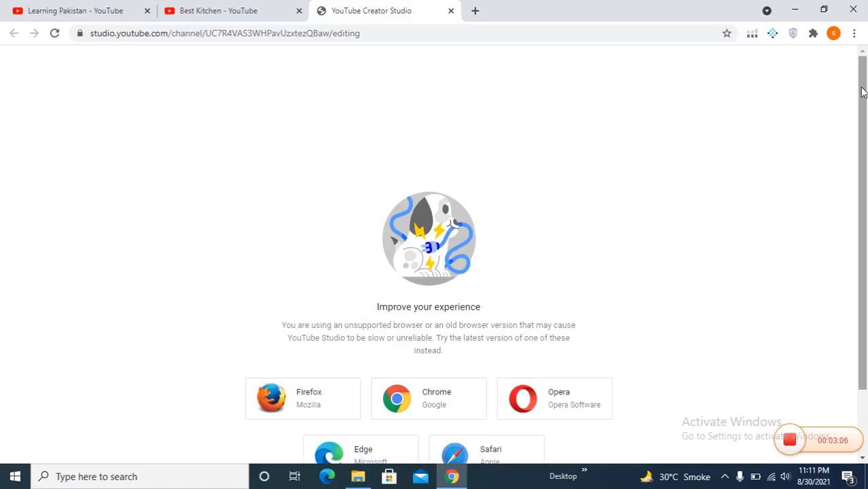
pyautogui.moveTo(863, 88); pyautogui.dragTo(866, 204)
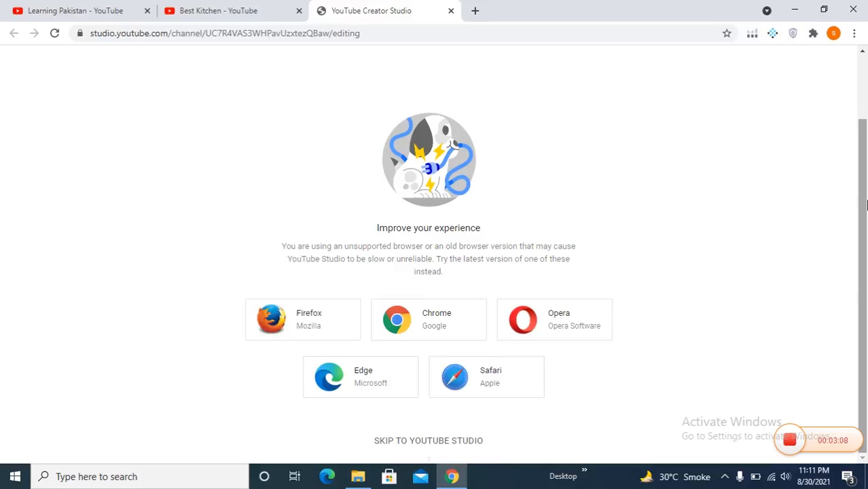
pyautogui.click(404, 445)
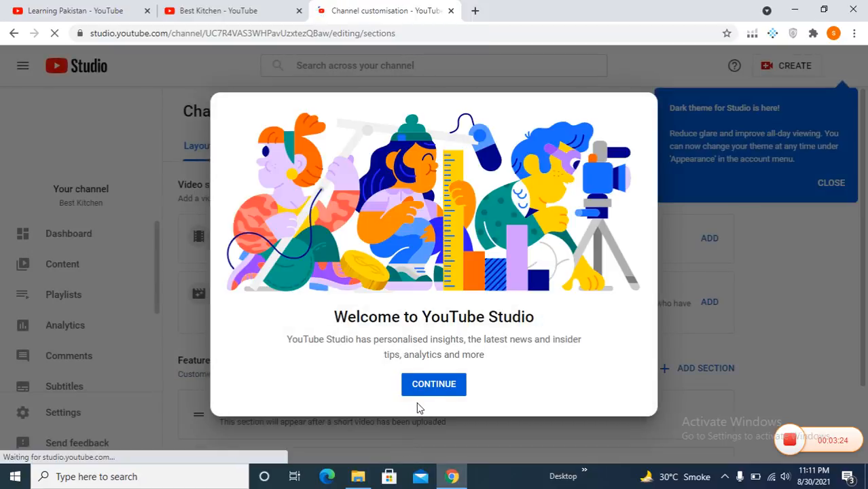
# - Dismiss the Studio welcome and open Customisation's Branding tab for picture and banner settings
pyautogui.click(421, 387)
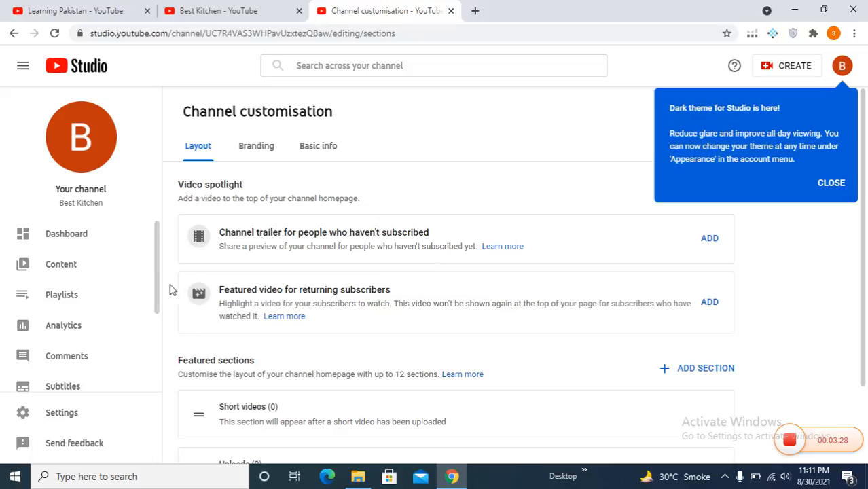
pyautogui.moveTo(156, 280); pyautogui.dragTo(157, 345)
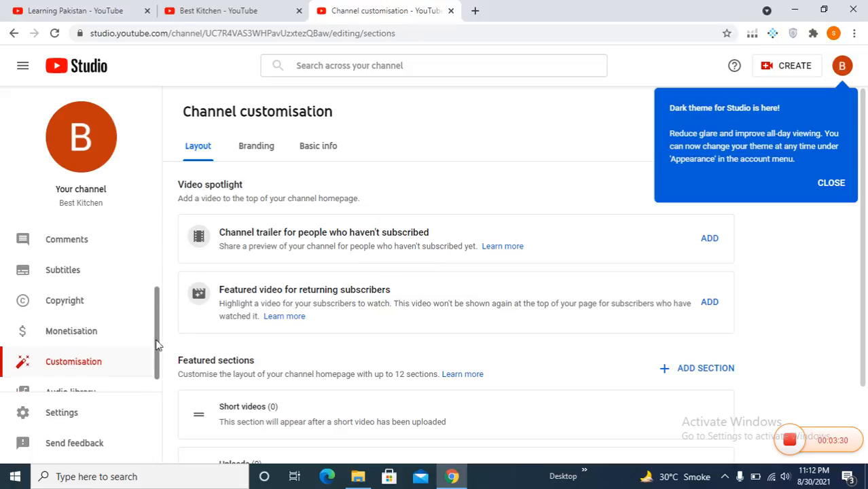
pyautogui.click(95, 364)
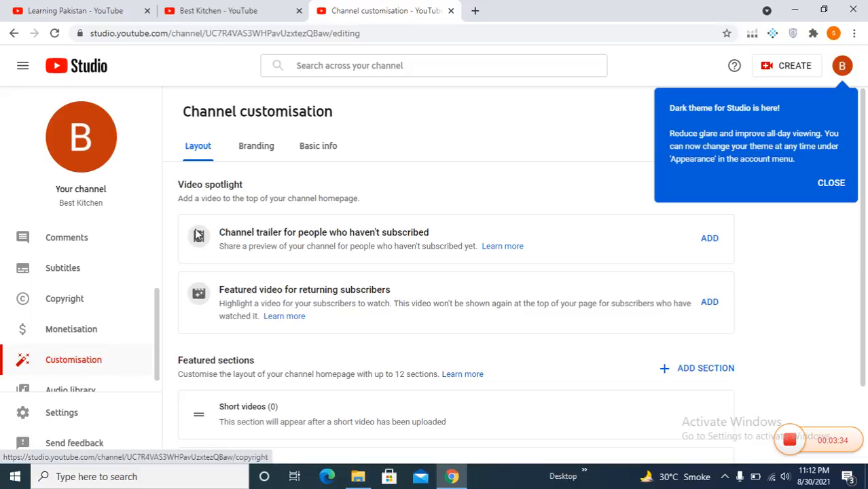
pyautogui.click(256, 149)
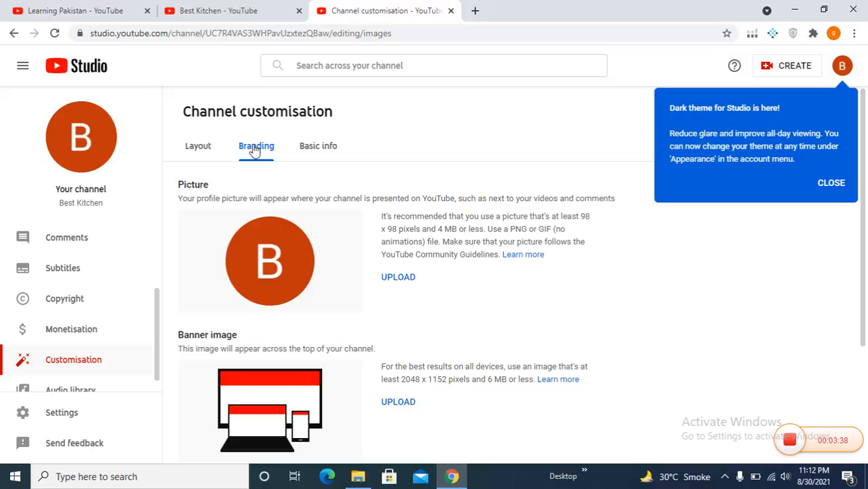
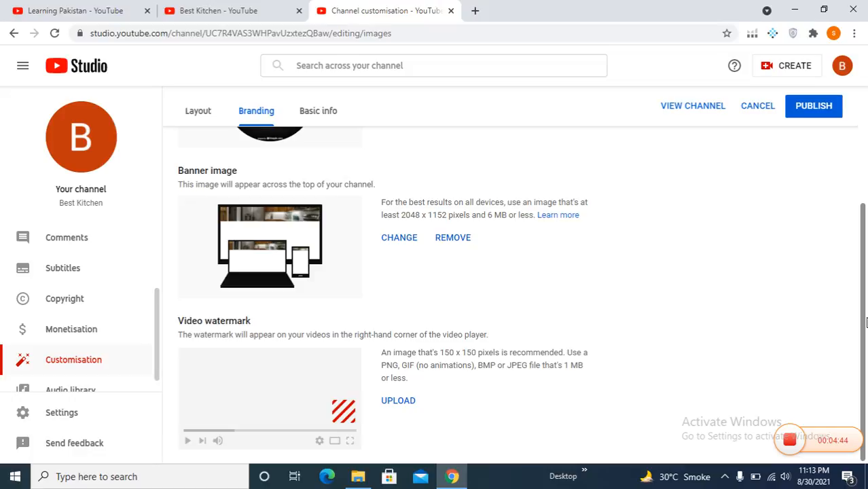
# - Upload the yellow cooking-pot image as the video watermark, leaving display time at End of video
pyautogui.click(391, 402)
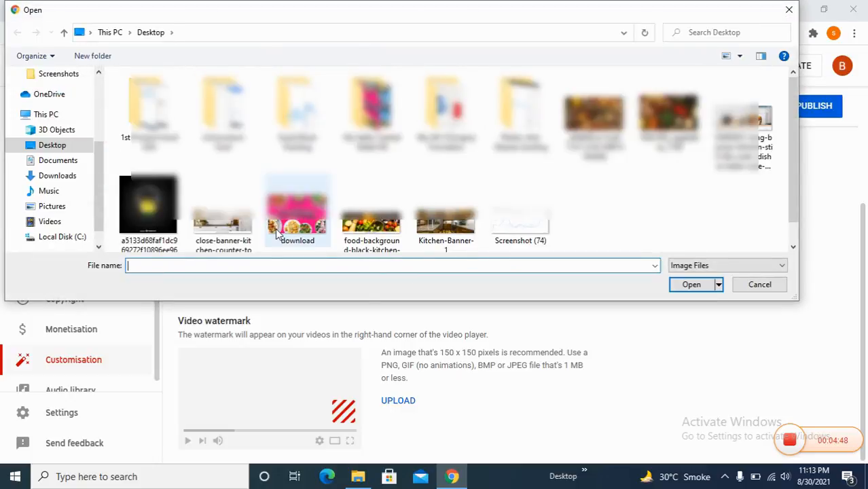
pyautogui.click(148, 207)
pyautogui.click(691, 285)
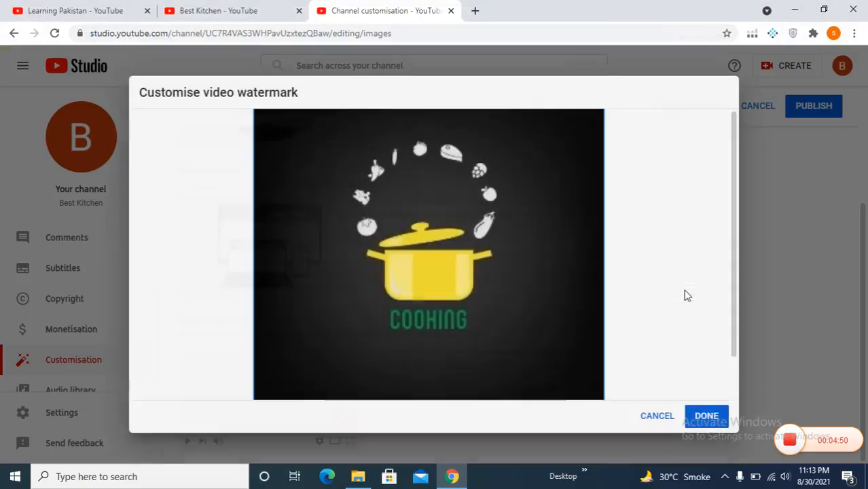
pyautogui.click(707, 416)
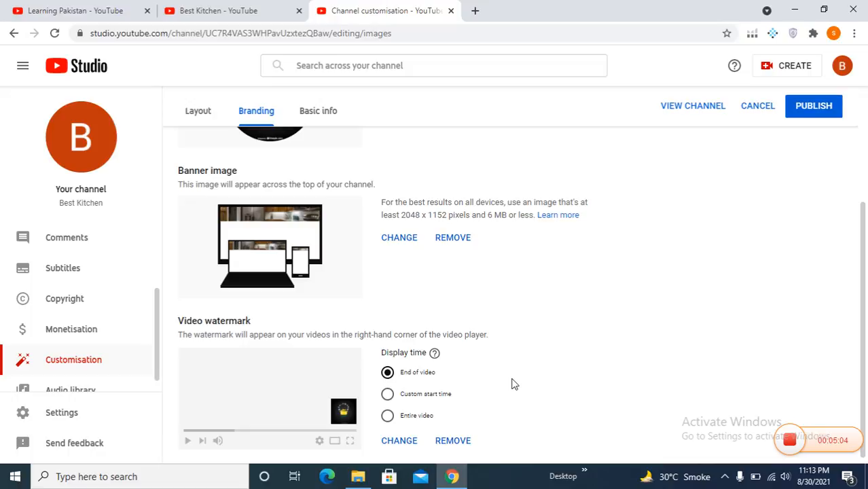
pyautogui.moveTo(864, 243); pyautogui.dragTo(867, 292)
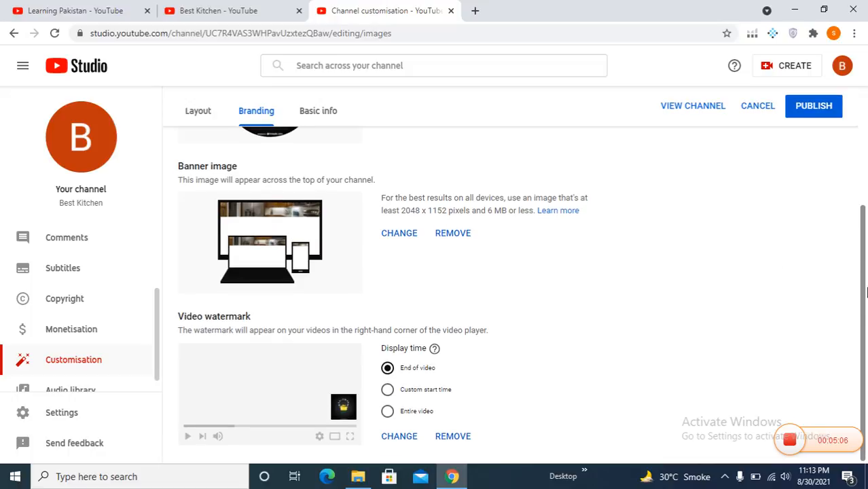
# - Publish the branding, check the live Best Kitchen channel page, then return to customisation
pyautogui.click(802, 112)
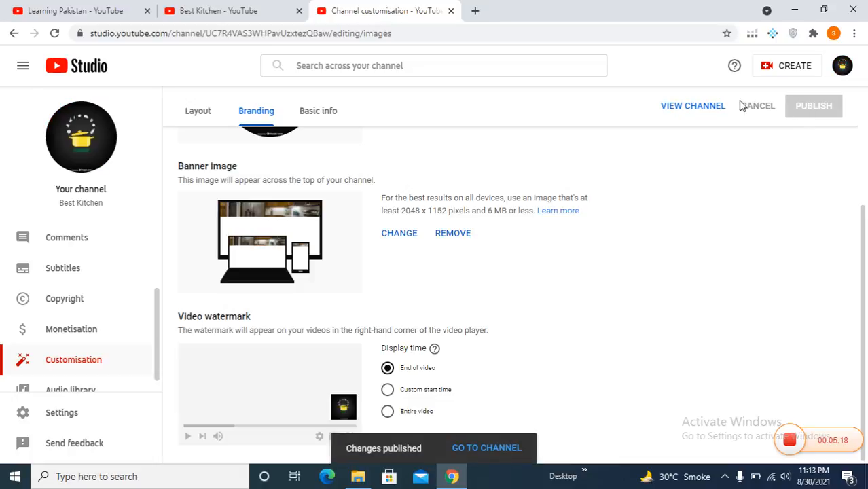
pyautogui.click(676, 111)
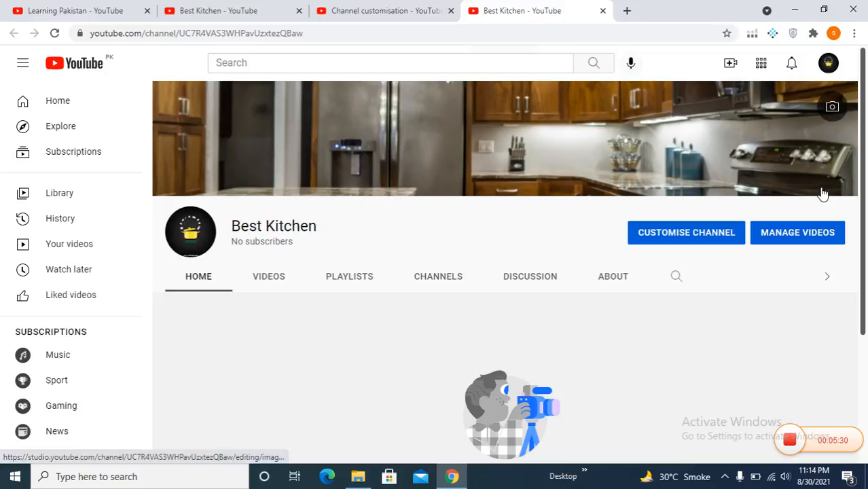
pyautogui.moveTo(862, 179); pyautogui.dragTo(866, 287)
pyautogui.scroll(3, 866, 287)
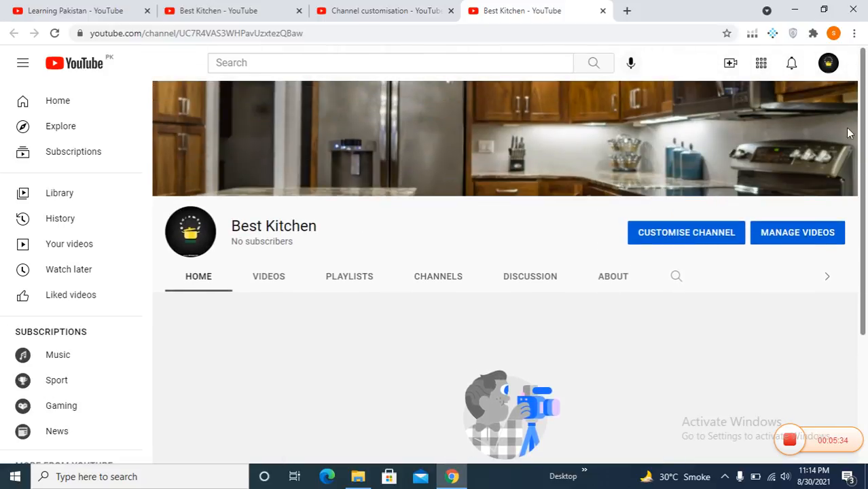
pyautogui.click(351, 10)
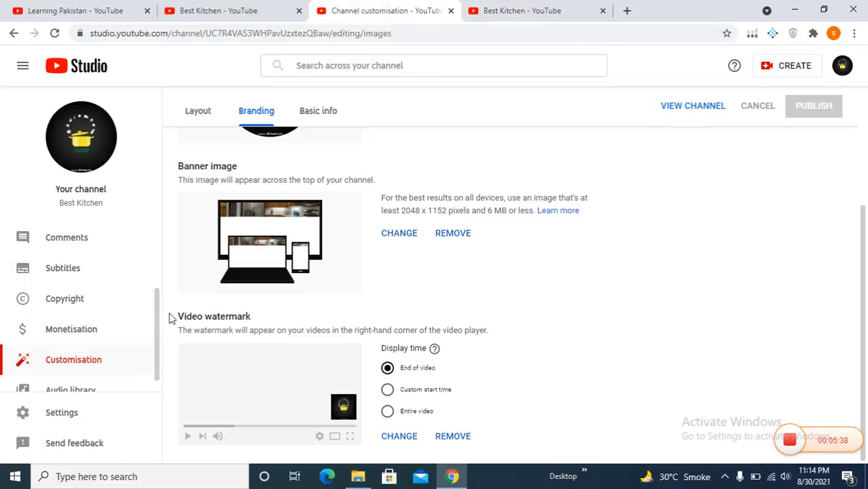
pyautogui.scroll(-1, 157, 345)
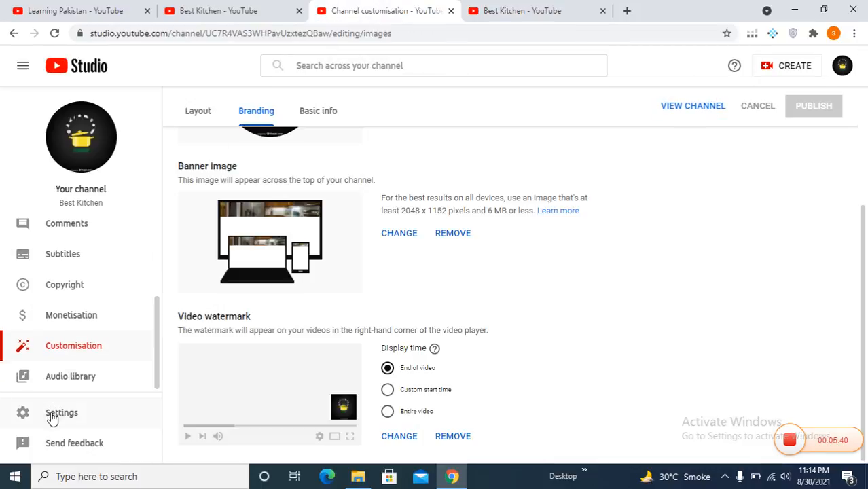
# - In Settings > Channel > Basic info, choose Pakistan as the country of residence
pyautogui.click(52, 412)
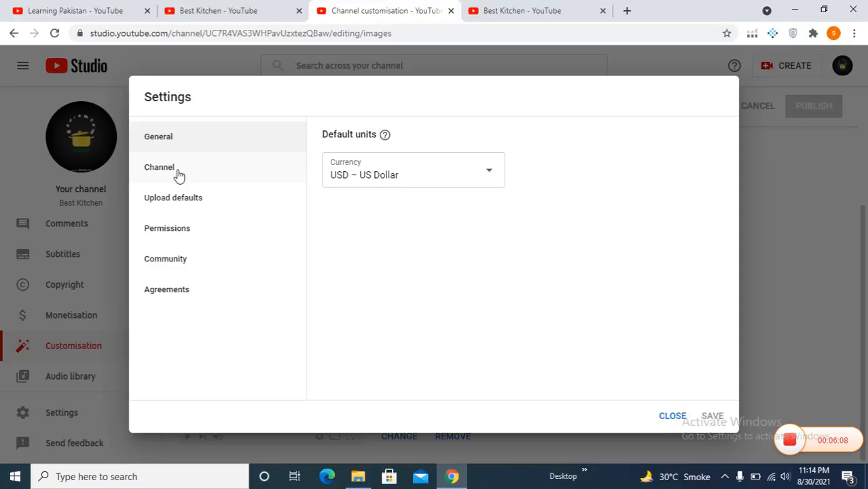
pyautogui.click(178, 175)
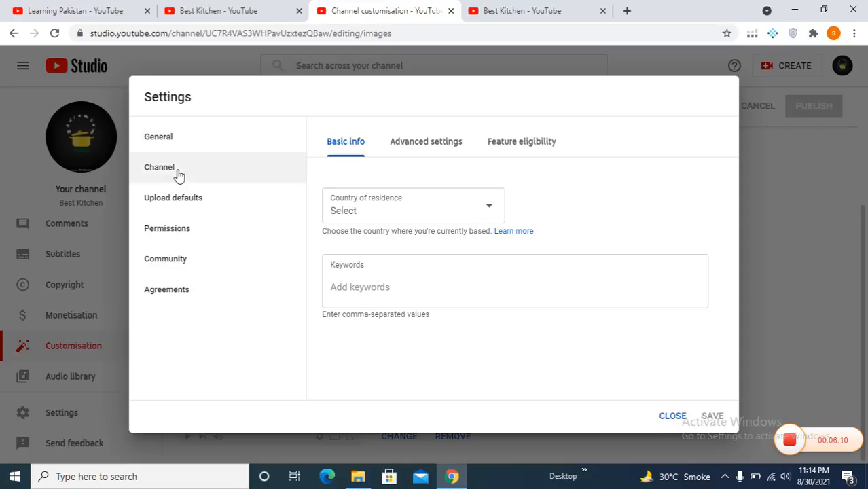
pyautogui.click(493, 208)
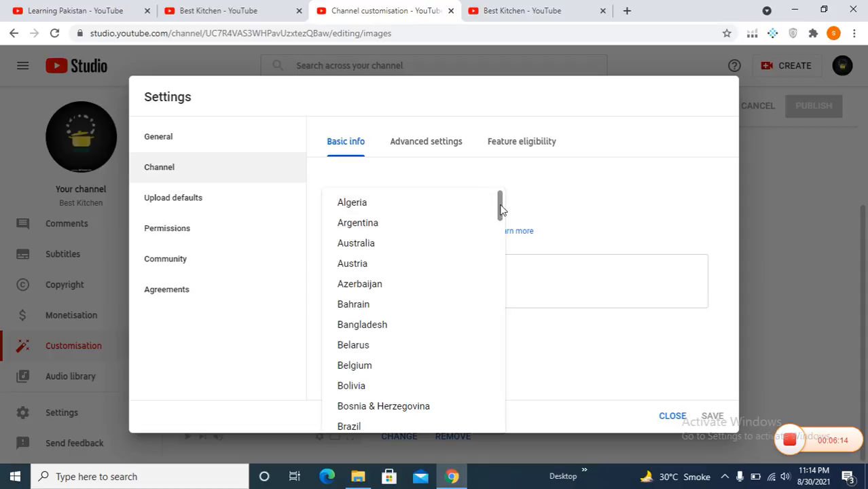
pyautogui.moveTo(502, 210); pyautogui.dragTo(501, 343)
pyautogui.click(391, 387)
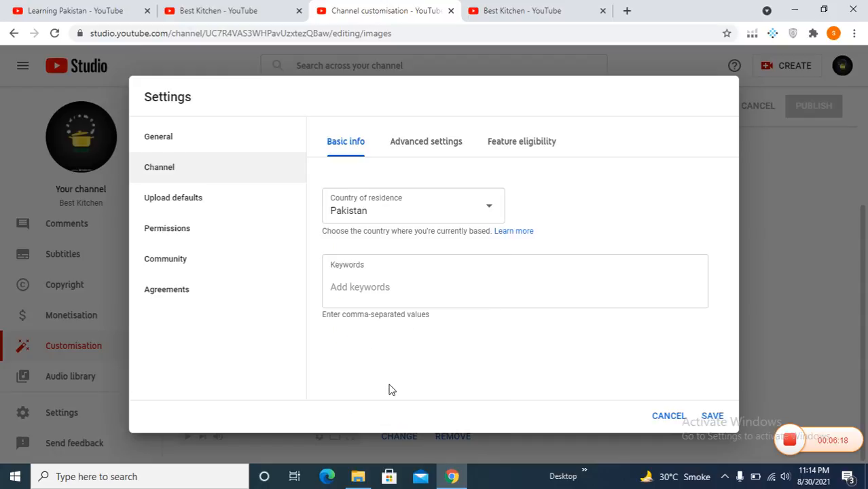
pyautogui.click(448, 285)
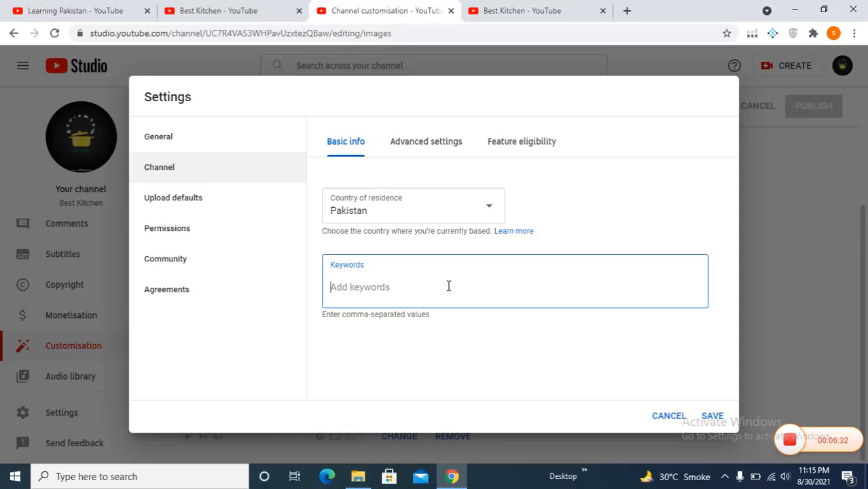
# - Add the channel keywords 'karahi recipe', 'handi recipe' and 'paneer dosa'
pyautogui.write('karahi recipe')
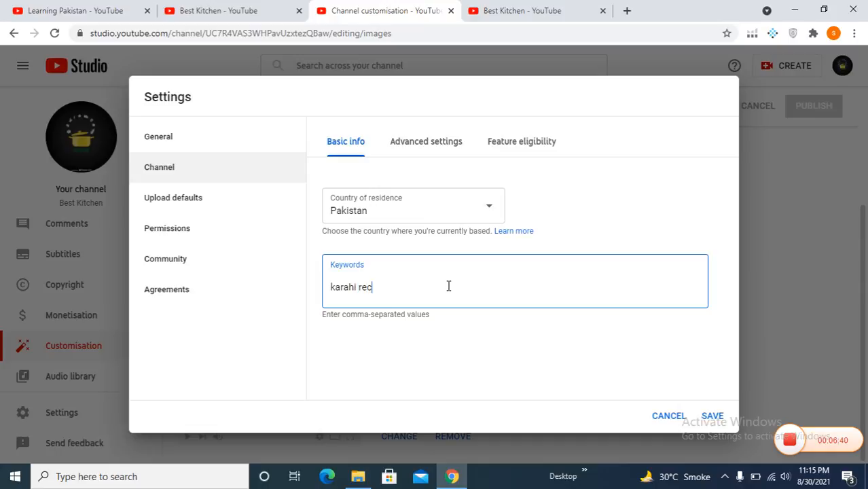
pyautogui.press('Return')
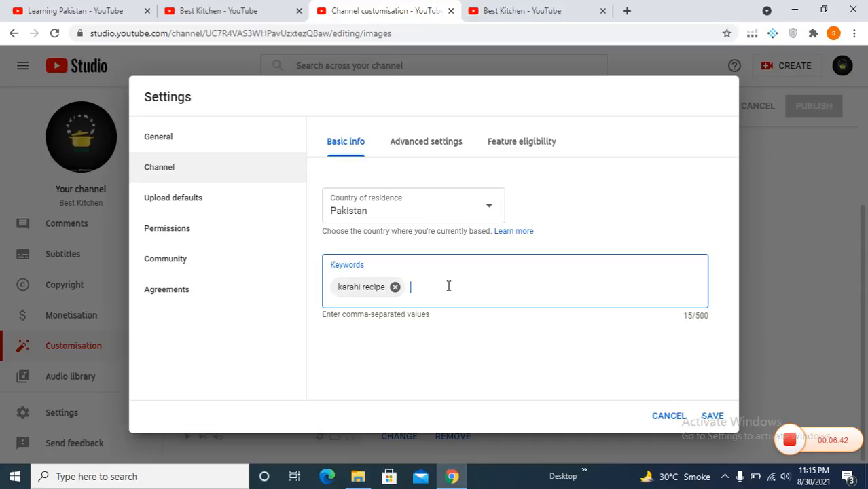
pyautogui.write('handi recipe')
pyautogui.press('Return')
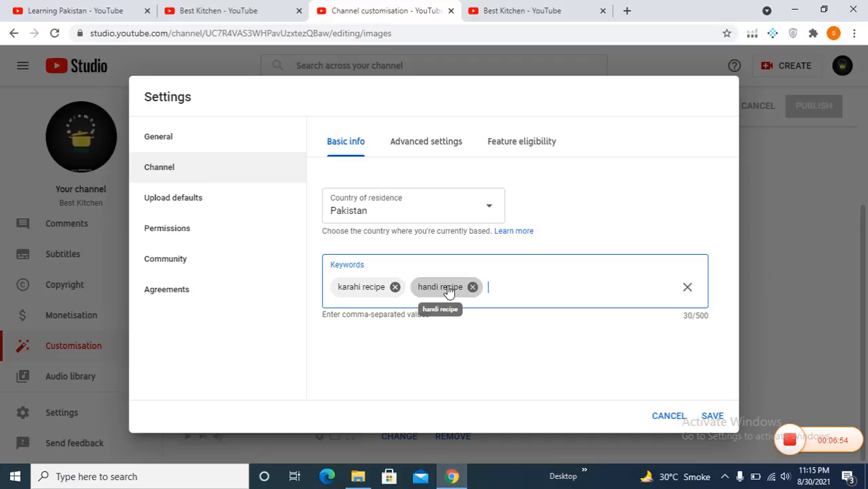
pyautogui.write('paneer dosa,')
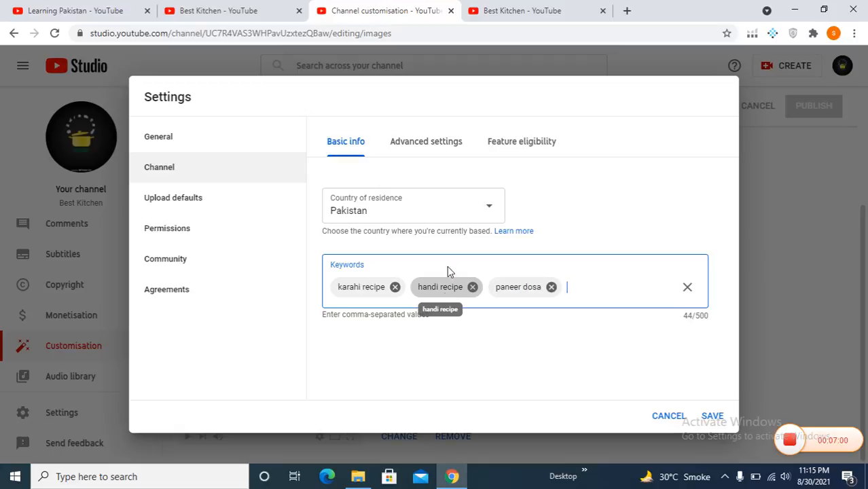
pyautogui.click(426, 150)
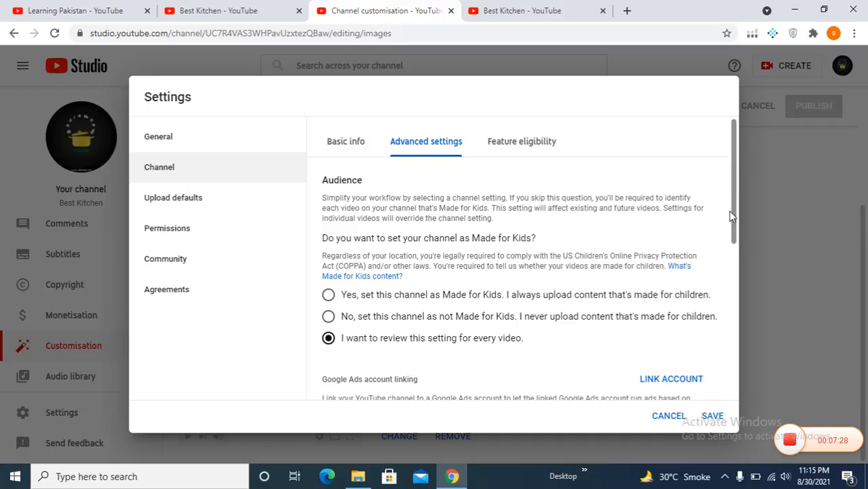
# - Scroll through the Advanced settings and turn off display of the subscriber count
pyautogui.moveTo(732, 217); pyautogui.dragTo(735, 249)
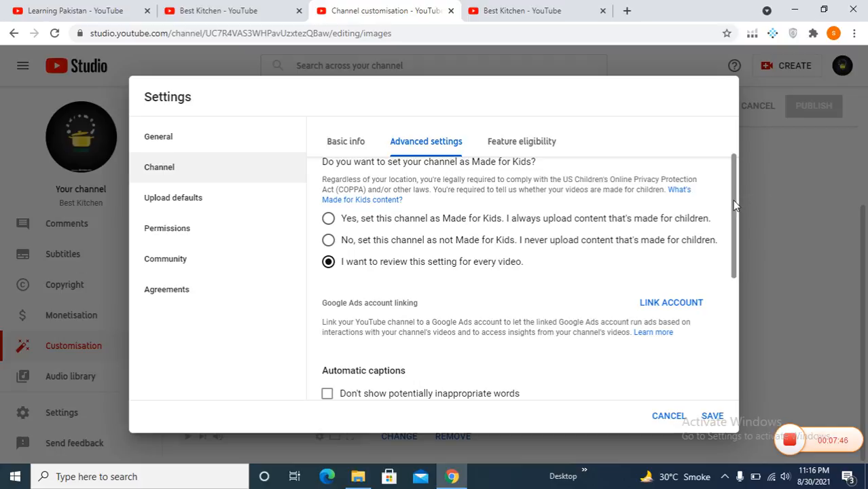
pyautogui.moveTo(735, 207); pyautogui.dragTo(737, 264)
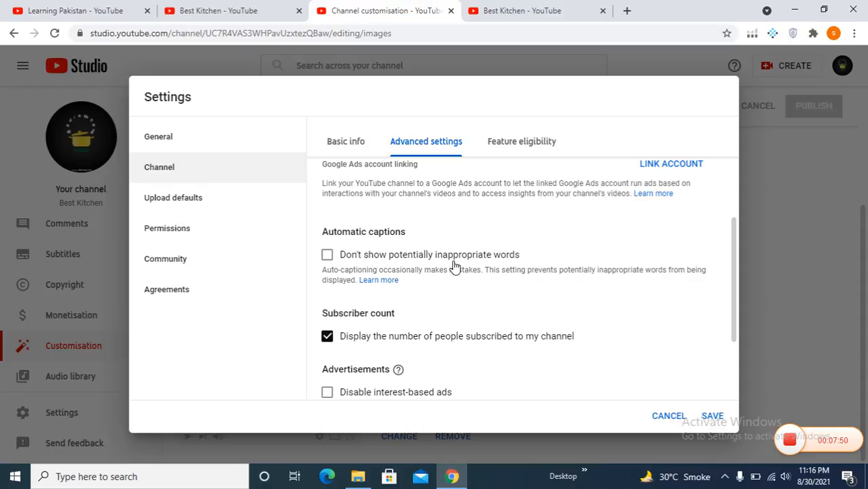
pyautogui.moveTo(735, 272); pyautogui.dragTo(742, 330)
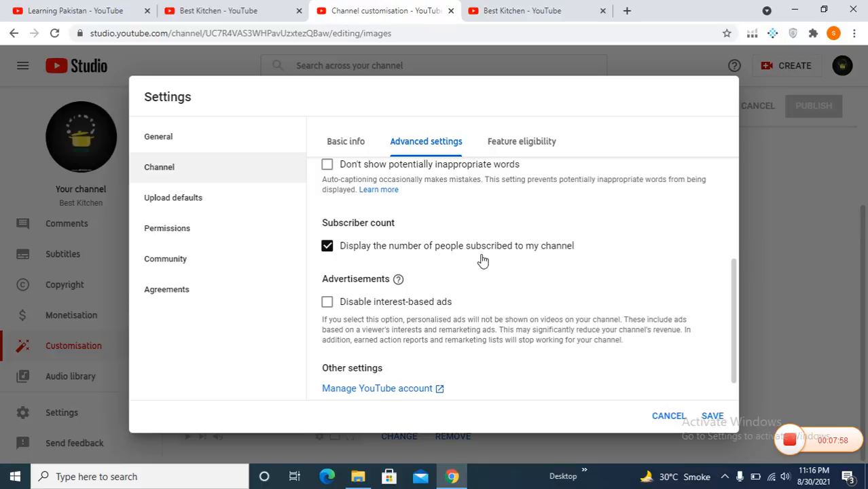
pyautogui.click(327, 250)
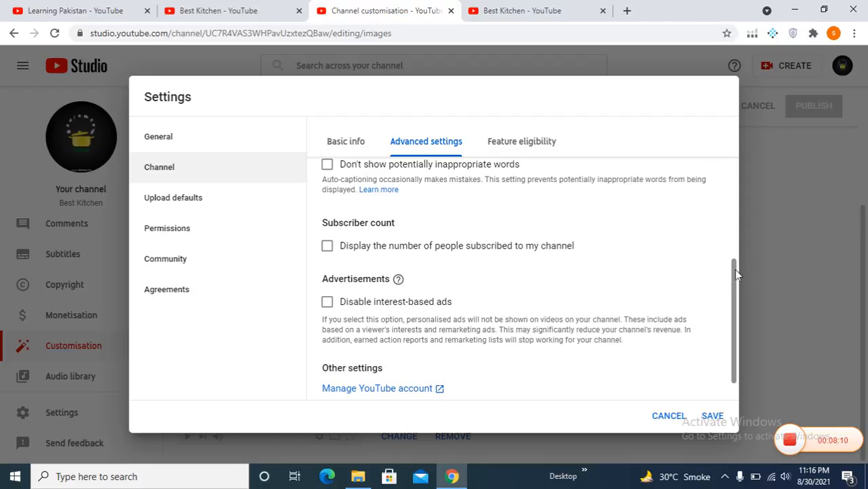
pyautogui.moveTo(737, 274); pyautogui.dragTo(737, 315)
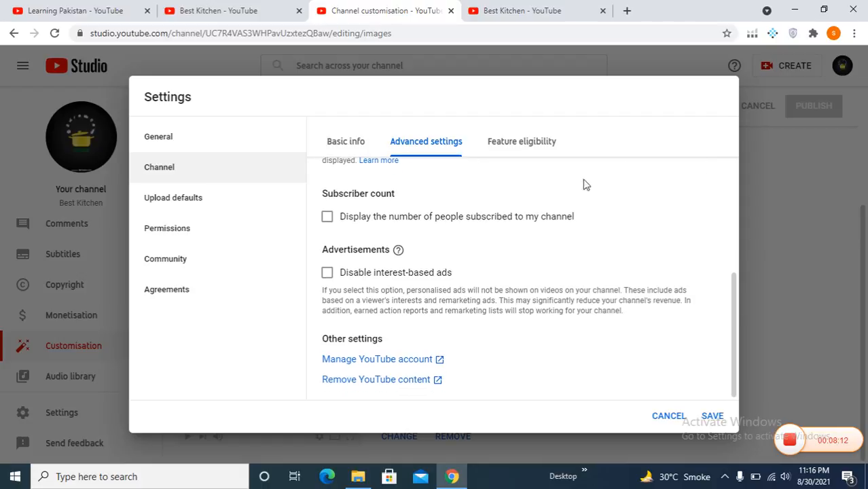
# - Expand the phone-verification features under Feature eligibility and start phone verification in a new tab
pyautogui.click(511, 146)
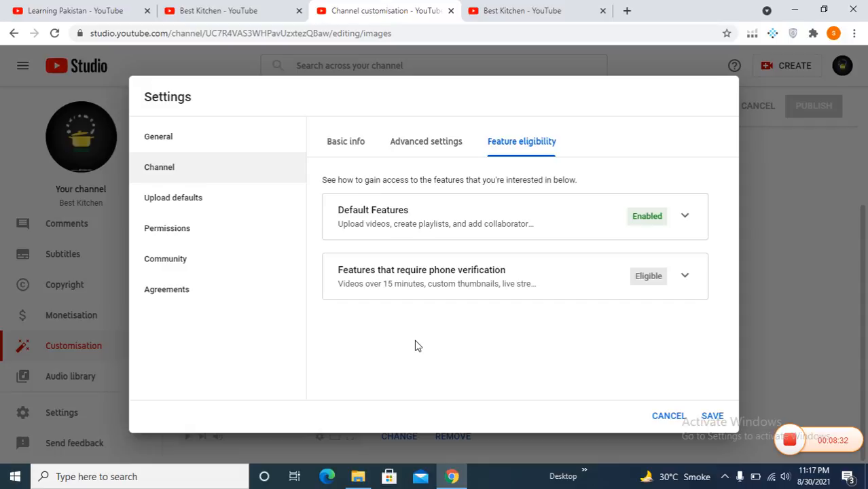
pyautogui.click(684, 277)
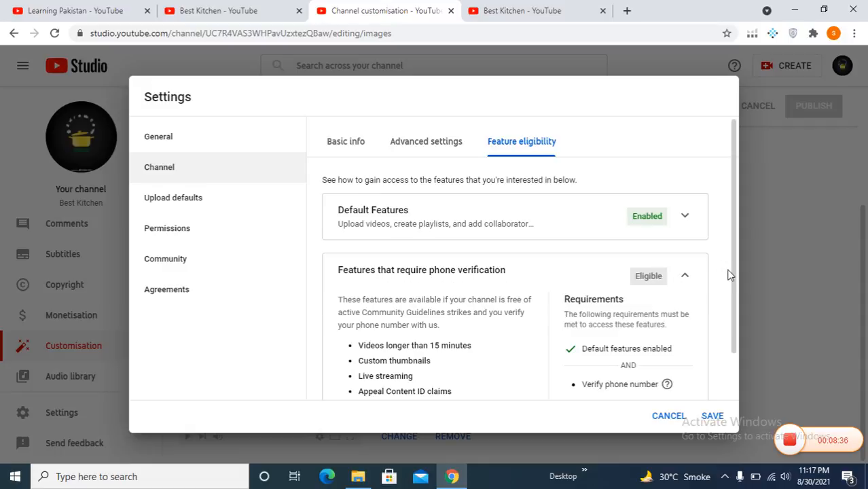
pyautogui.scroll(-1, 737, 275)
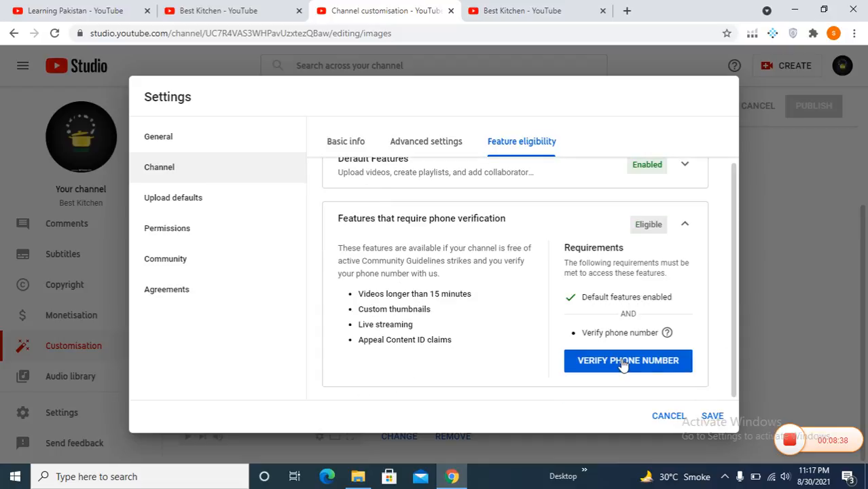
pyautogui.click(624, 362)
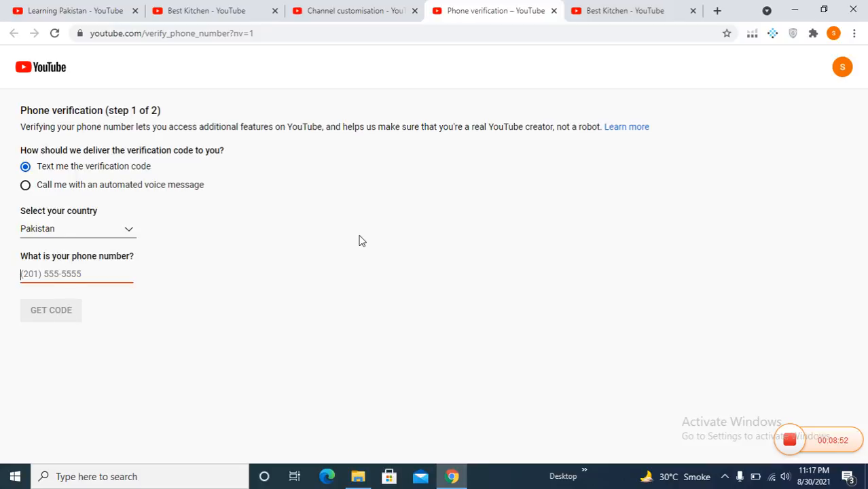
pyautogui.click(341, 10)
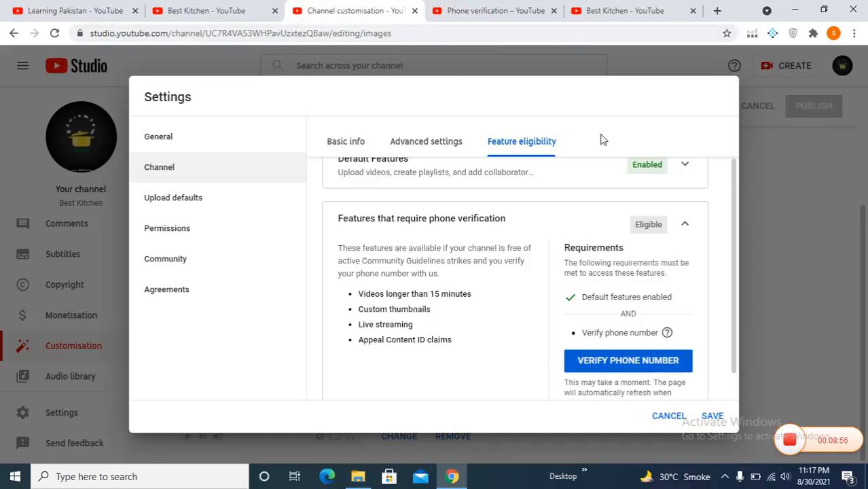
# - Set upload defaults to title 'Best Kitchen in town' and description '# Best Kitchen Recipe Here'
pyautogui.click(176, 203)
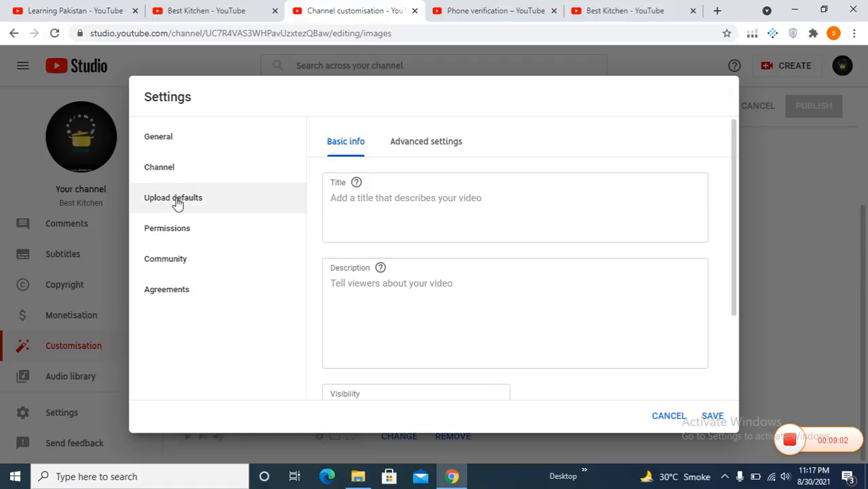
pyautogui.click(442, 201)
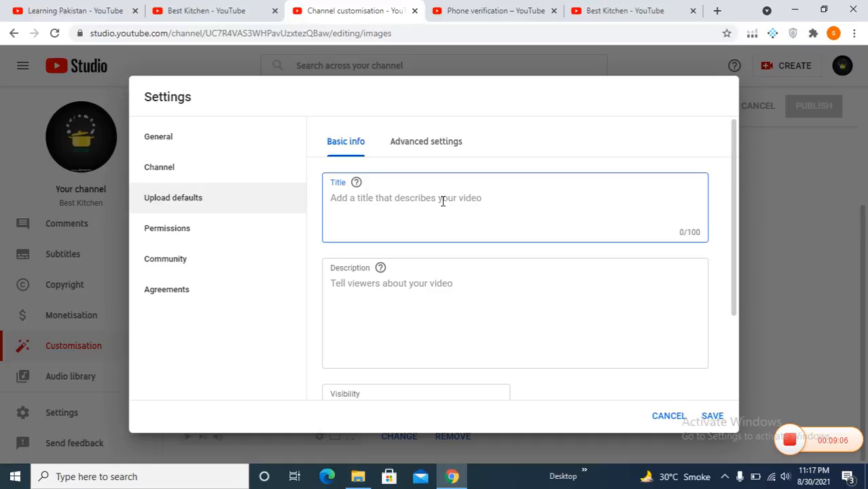
pyautogui.write('Best ')
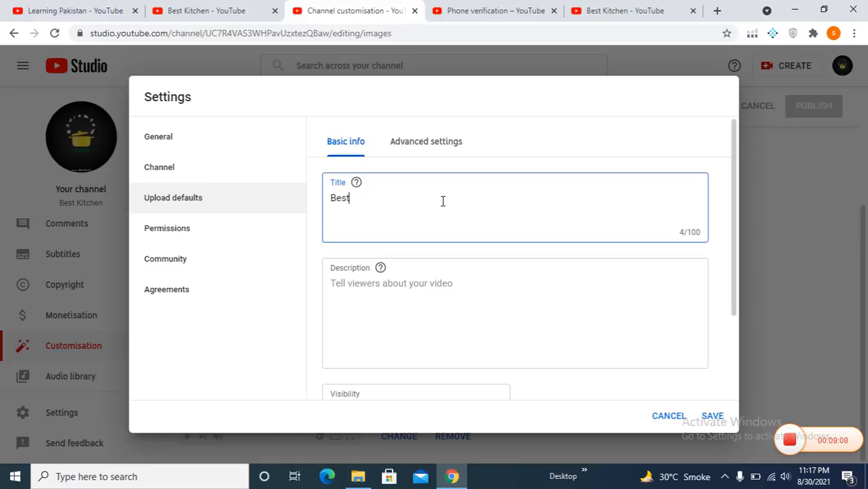
pyautogui.write('Kitchen in town')
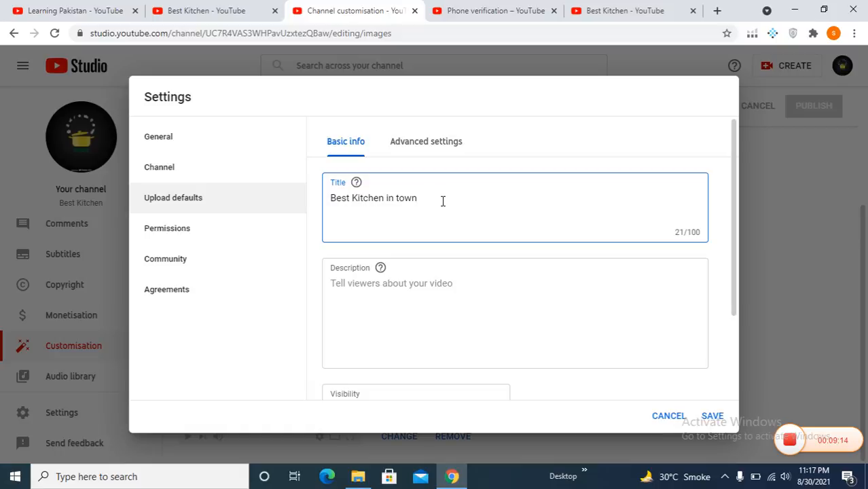
pyautogui.click(404, 284)
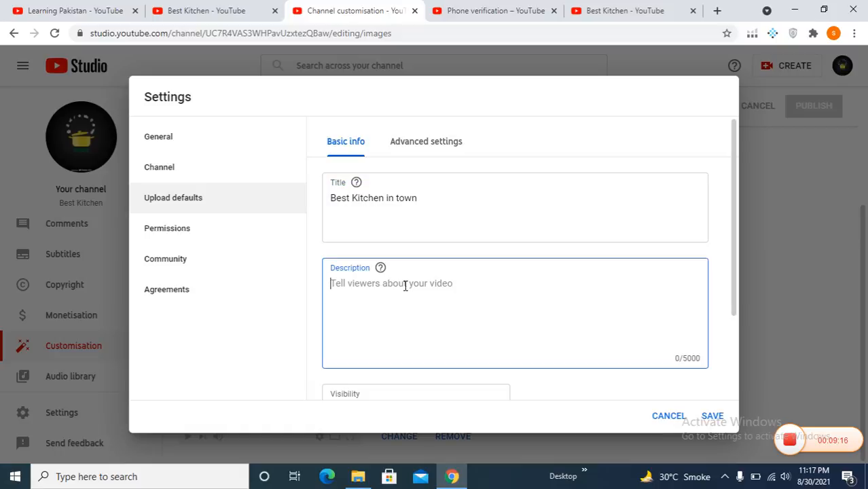
pyautogui.write('# ')
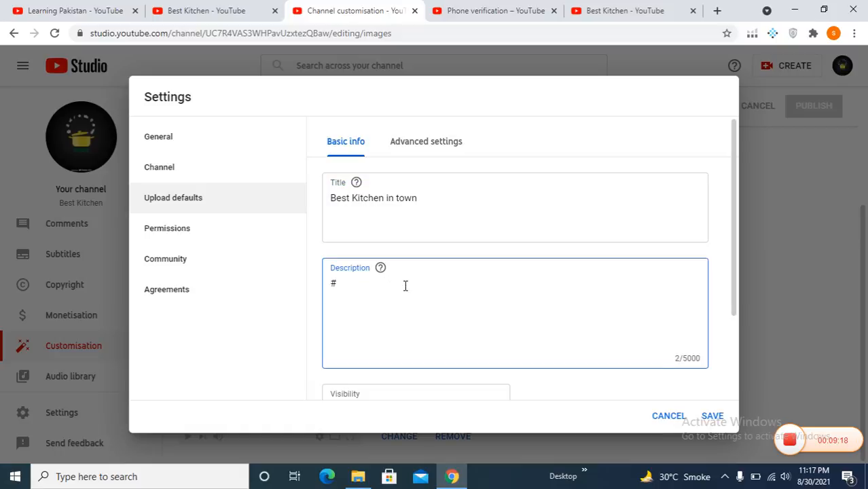
pyautogui.write('Best Kitchen Recipe Here')
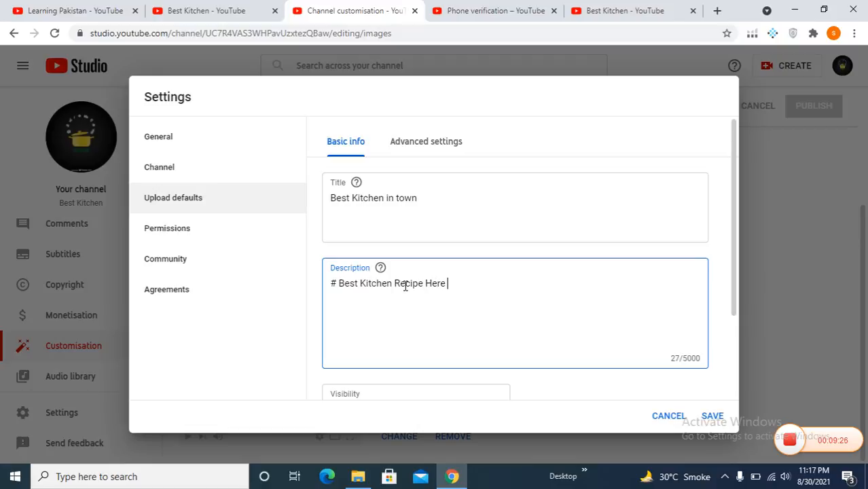
pyautogui.click(411, 144)
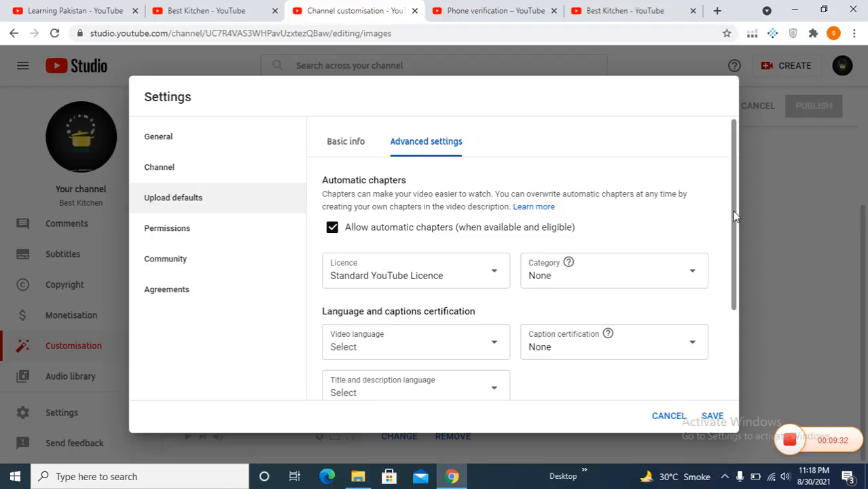
# - Keep Standard YouTube Licence as the default upload licence and view the channel's Permissions
pyautogui.scroll(-1, 677, 225)
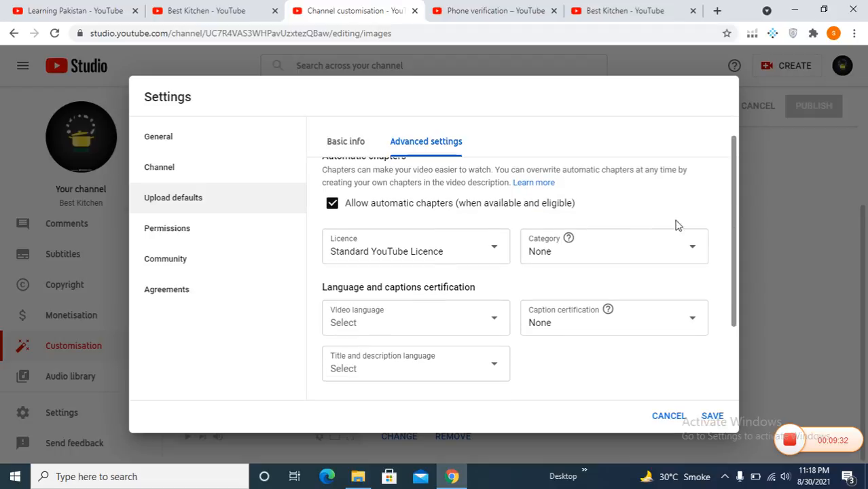
pyautogui.click(493, 253)
pyautogui.click(494, 252)
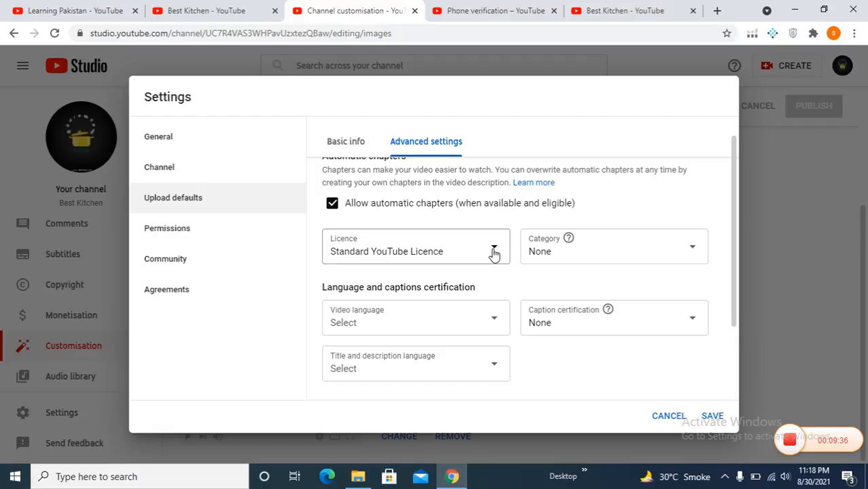
pyautogui.click(494, 253)
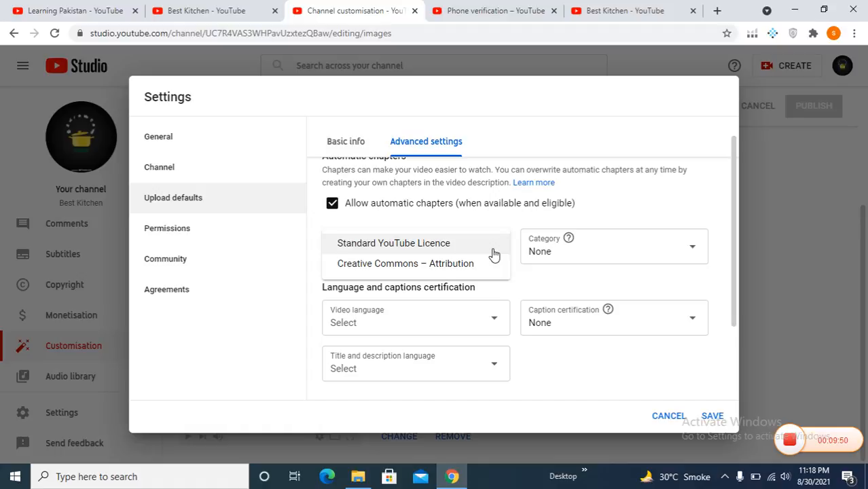
pyautogui.click(448, 250)
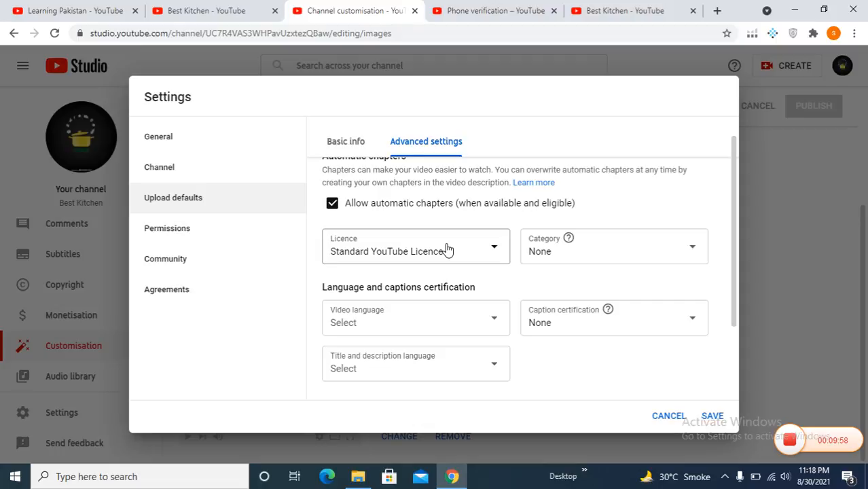
pyautogui.click(185, 228)
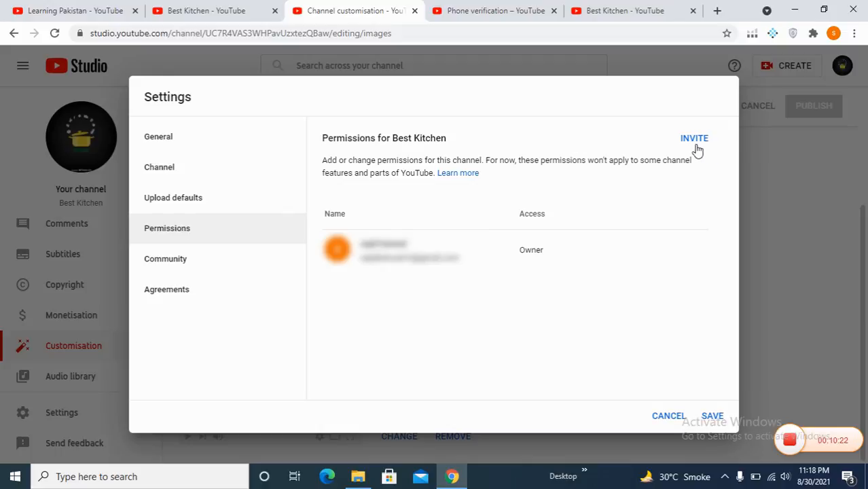
# - Look over the Community and Agreements pages, save the settings, and open the public channel page
pyautogui.click(210, 268)
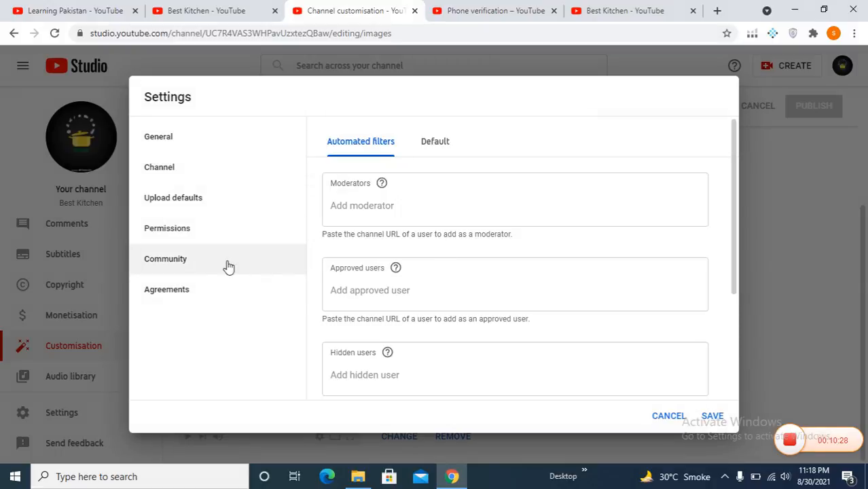
pyautogui.click(184, 294)
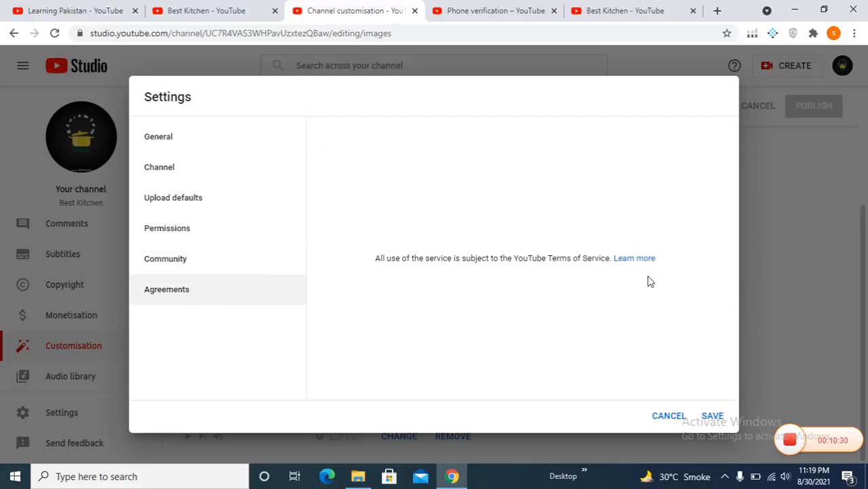
pyautogui.click(712, 416)
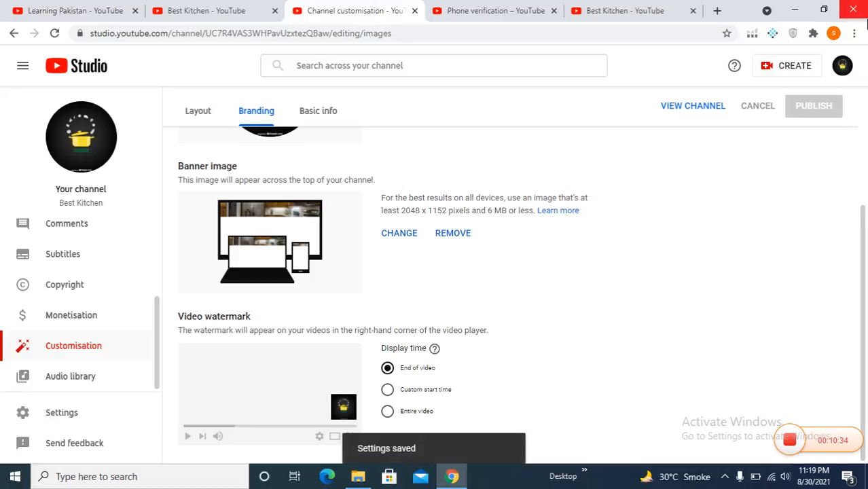
pyautogui.click(676, 108)
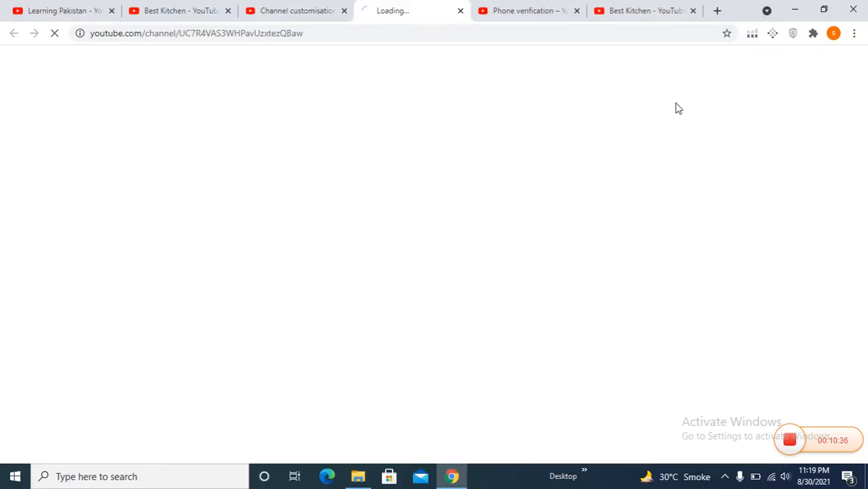